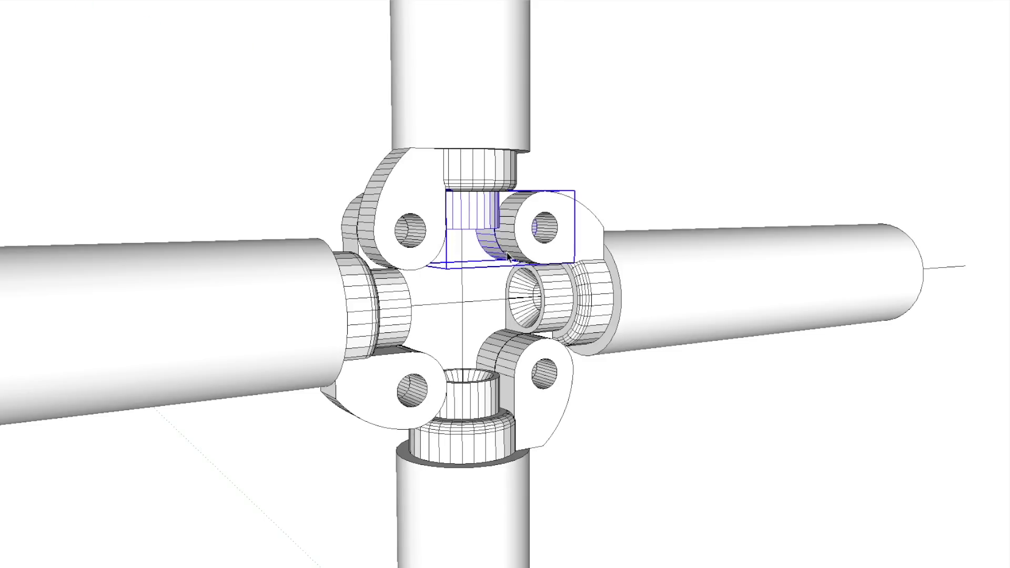
# Add the right socket, central socket, lower lug and right horizontal pipe to the selection.
pyautogui.keyDown('shift'); pyautogui.click(599, 286); pyautogui.keyUp('shift')
pyautogui.keyDown('shift'); pyautogui.click(559, 307); pyautogui.keyUp('shift')
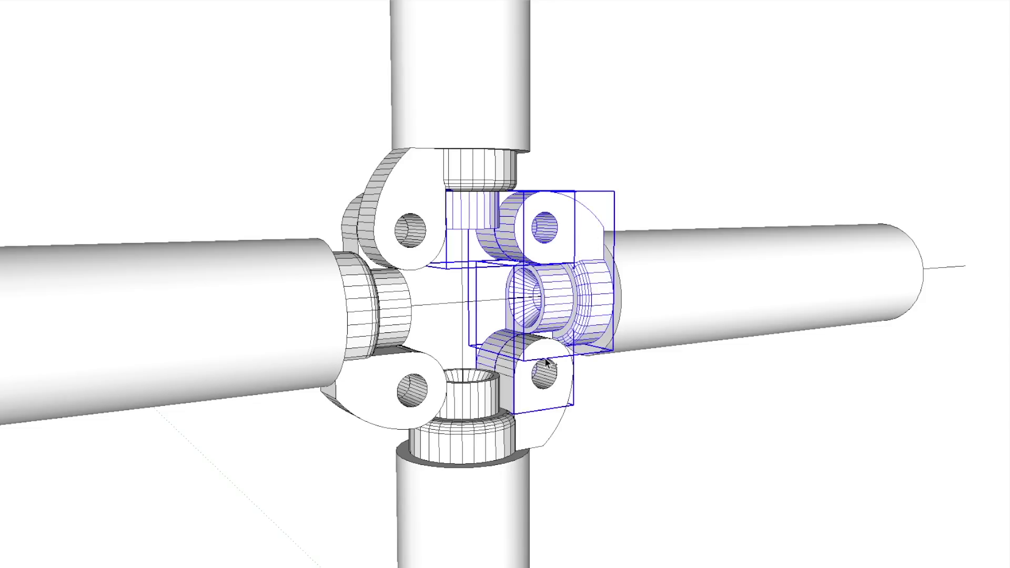
pyautogui.keyDown('shift'); pyautogui.click(539, 400); pyautogui.keyUp('shift')
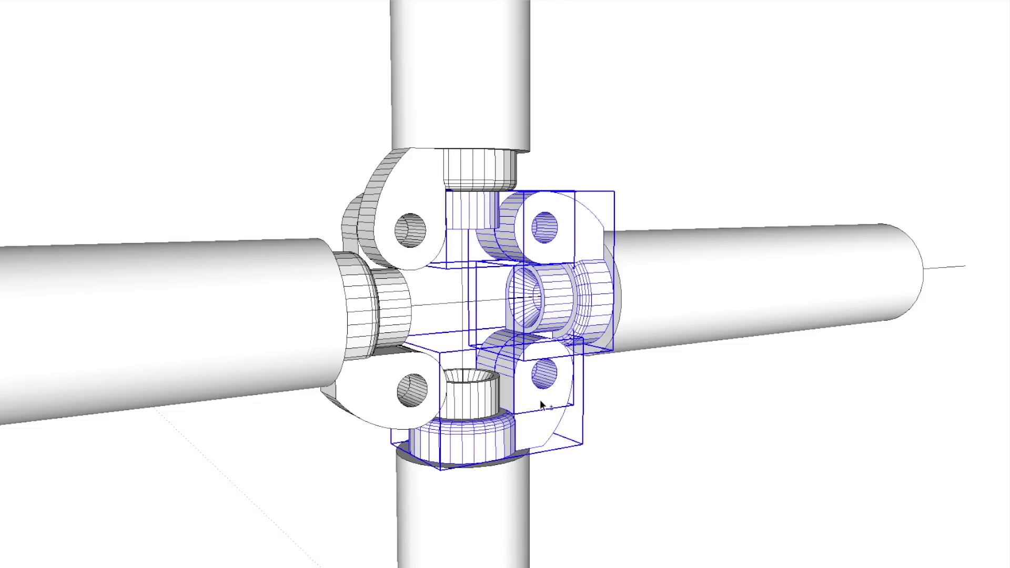
pyautogui.keyDown('shift'); pyautogui.click(735, 297); pyautogui.keyUp('shift')
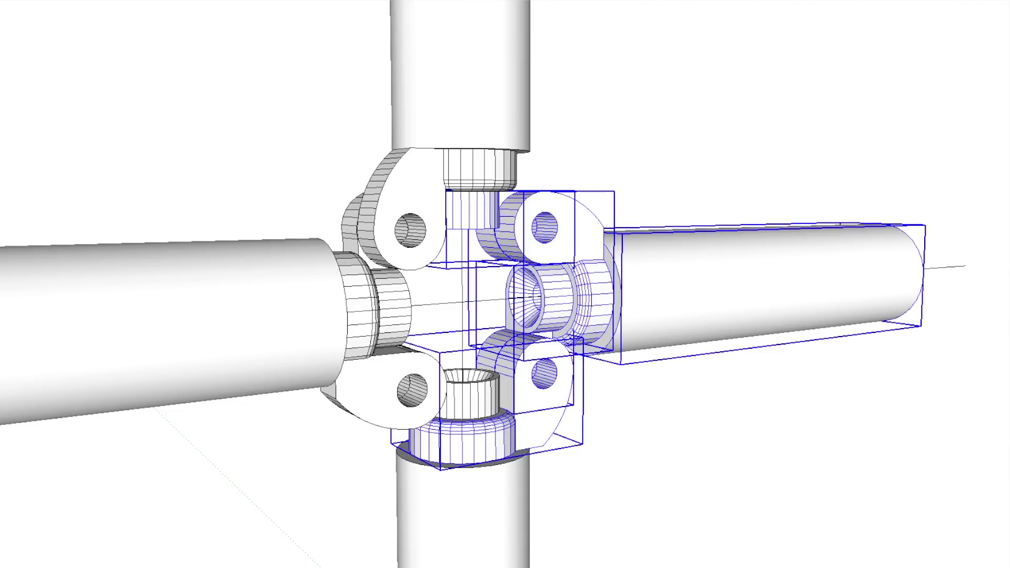
pyautogui.press('q')
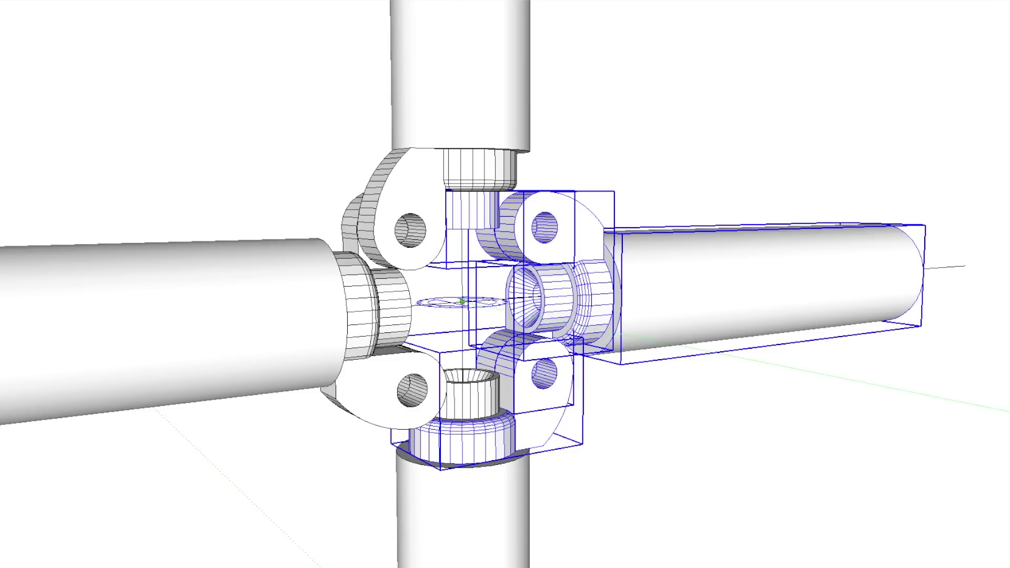
# Place the Rotate pivot on the joint and set the start direction for swinging the selected pipe assembly.
pyautogui.click(967, 267)
pyautogui.click(965, 265)
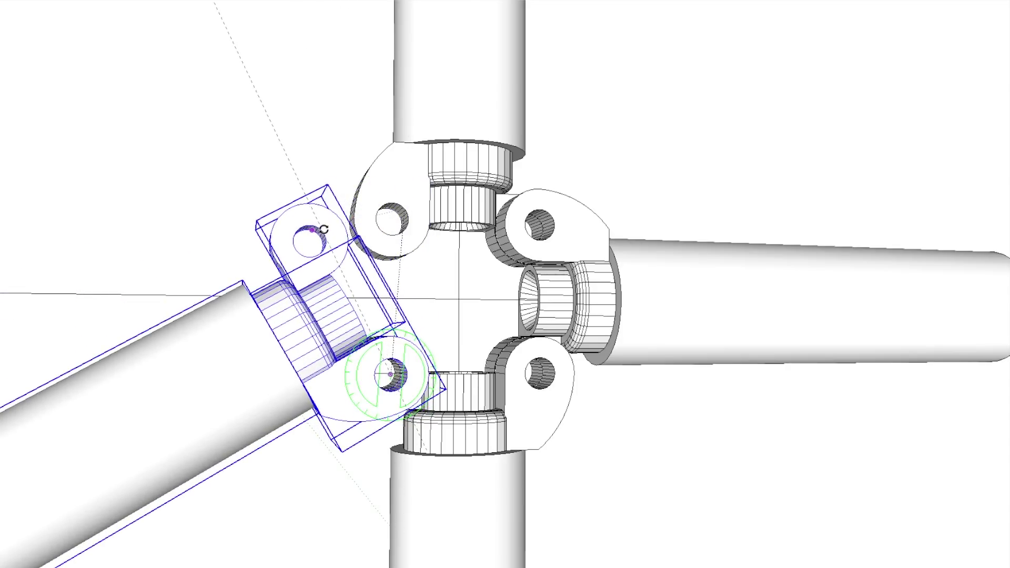
# Commit the angled pipe's rotation about the upper hole.
pyautogui.click(322, 227)
pyautogui.scroll(-2, 737, 294)
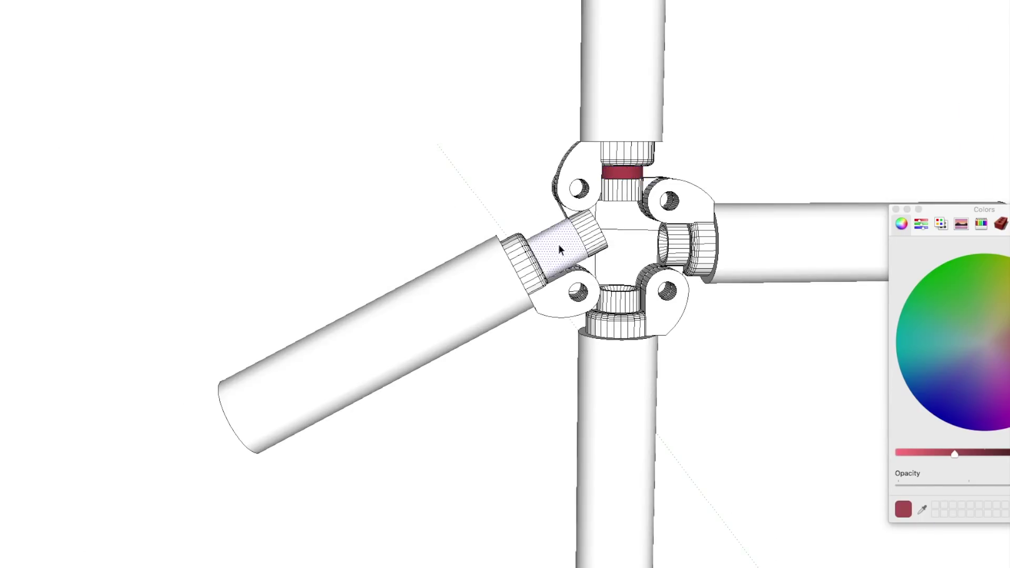
pyautogui.press('b')
# Paint the shim band and the angled coupling band dark red.
pyautogui.click(553, 231)
pyautogui.press('space')
pyautogui.scroll(3, 777, 192)
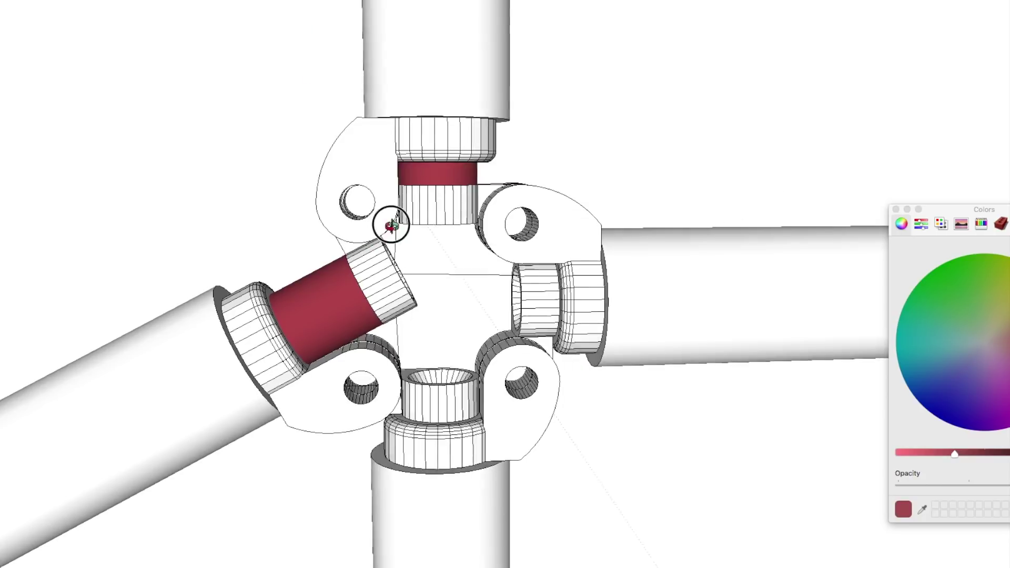
# Orbit and zoom around the joint hub to check both red bands.
pyautogui.moveTo(387, 223); pyautogui.dragTo(429, 163)
pyautogui.scroll(-3, 438, 205)
pyautogui.scroll(-2, 437, 206)
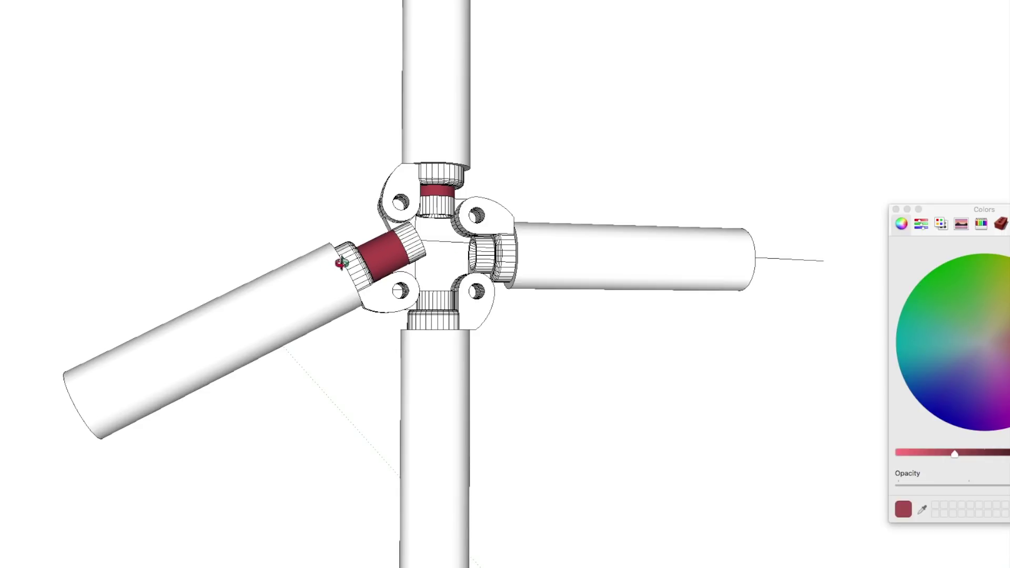
pyautogui.scroll(5, 398, 235)
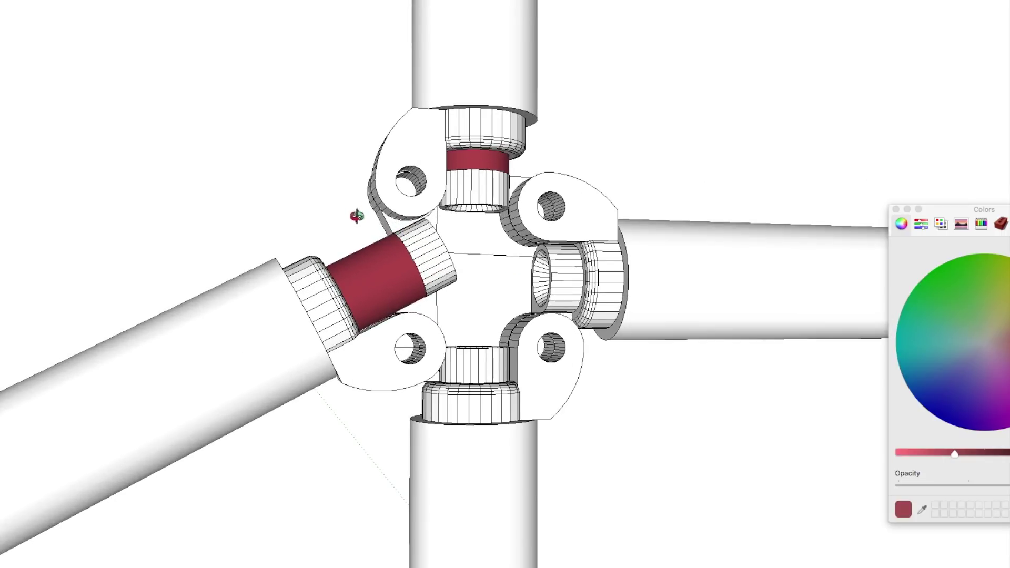
pyautogui.scroll(-3, 355, 215)
pyautogui.scroll(4, 355, 190)
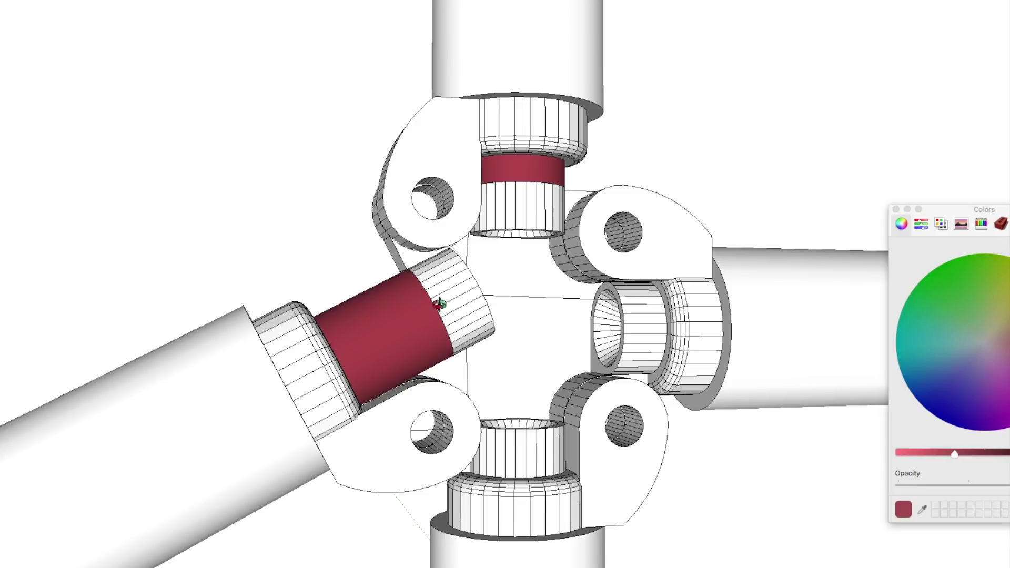
pyautogui.scroll(-5, 356, 232)
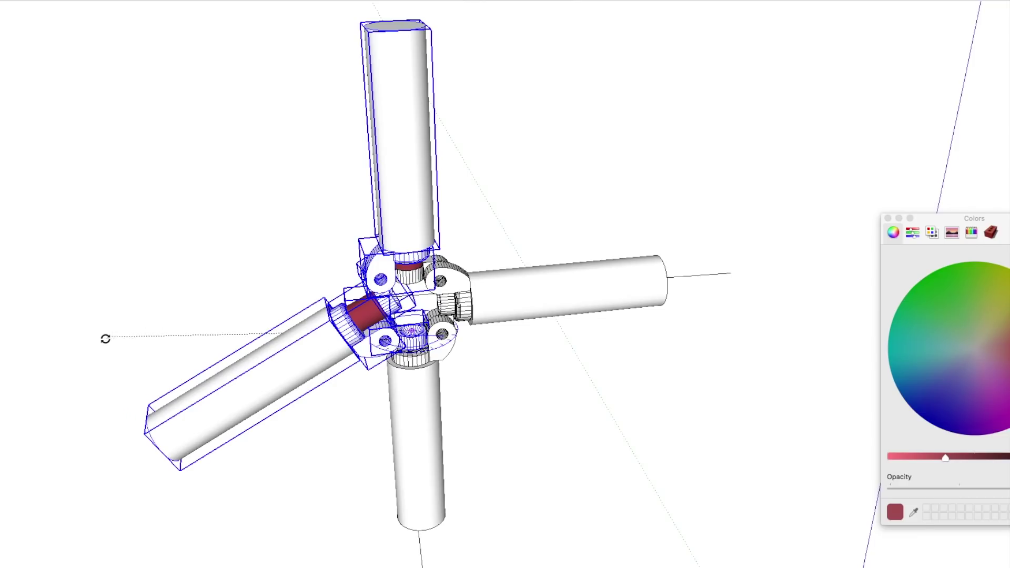
pyautogui.click(48, 367)
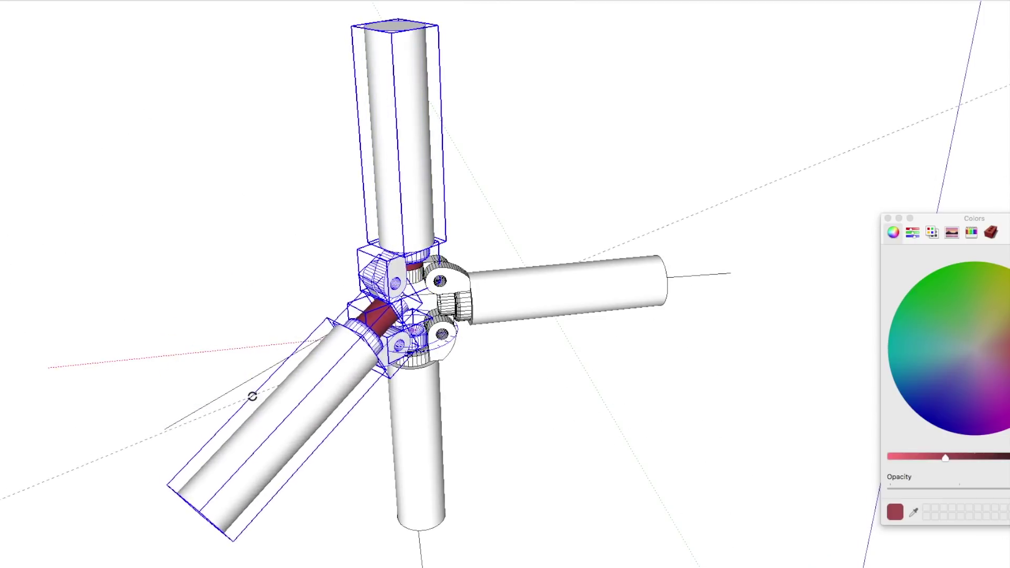
pyautogui.click(234, 328)
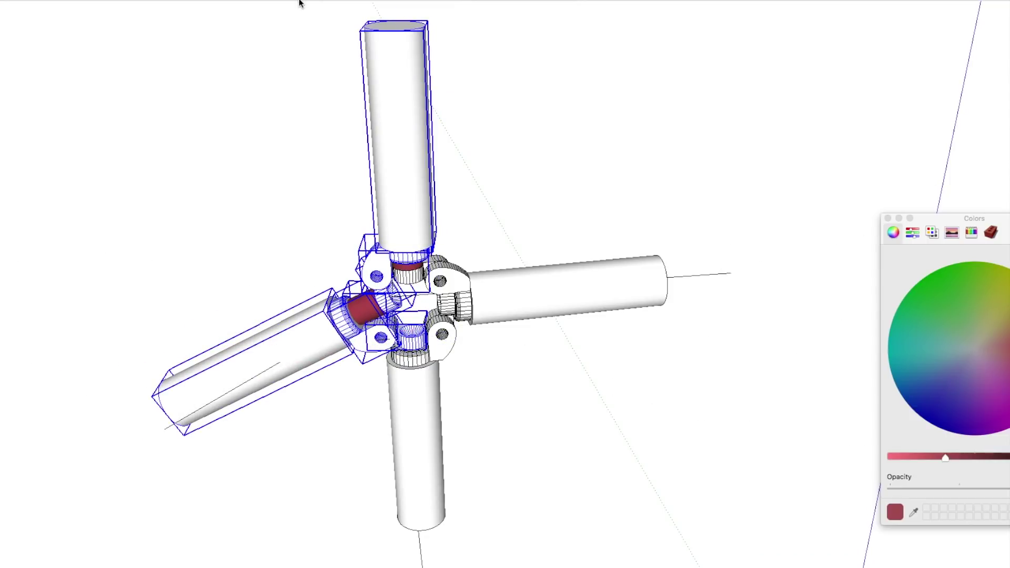
pyautogui.press('Return')
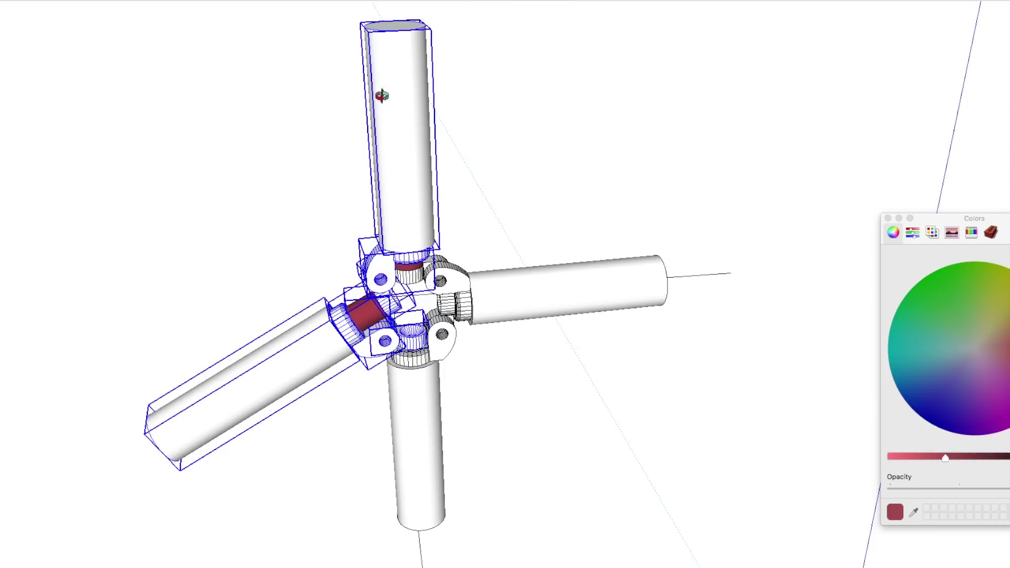
pyautogui.scroll(3, 439, 324)
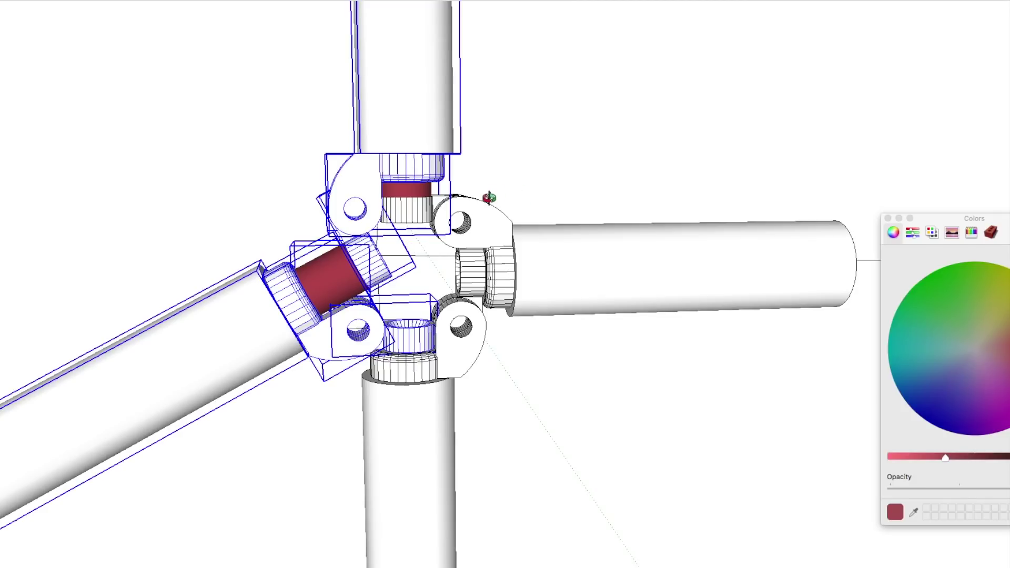
pyautogui.scroll(-3, 538, 266)
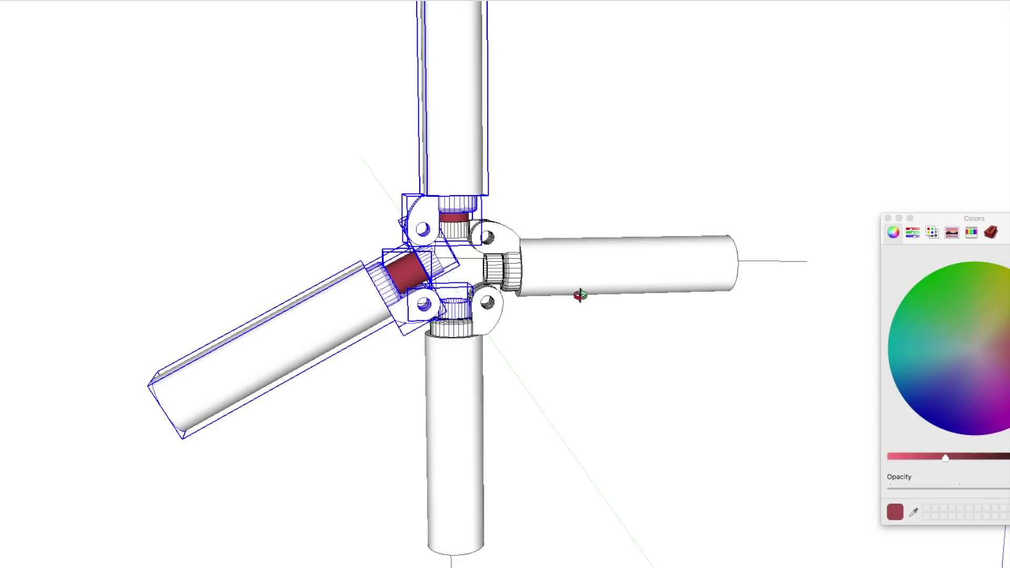
pyautogui.scroll(-3, 398, 369)
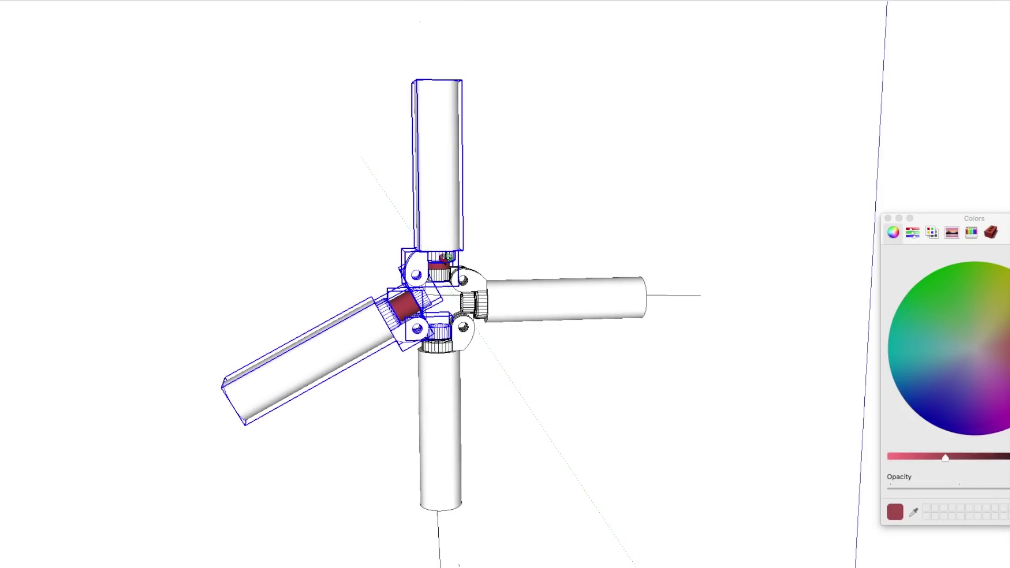
pyautogui.scroll(3, 451, 301)
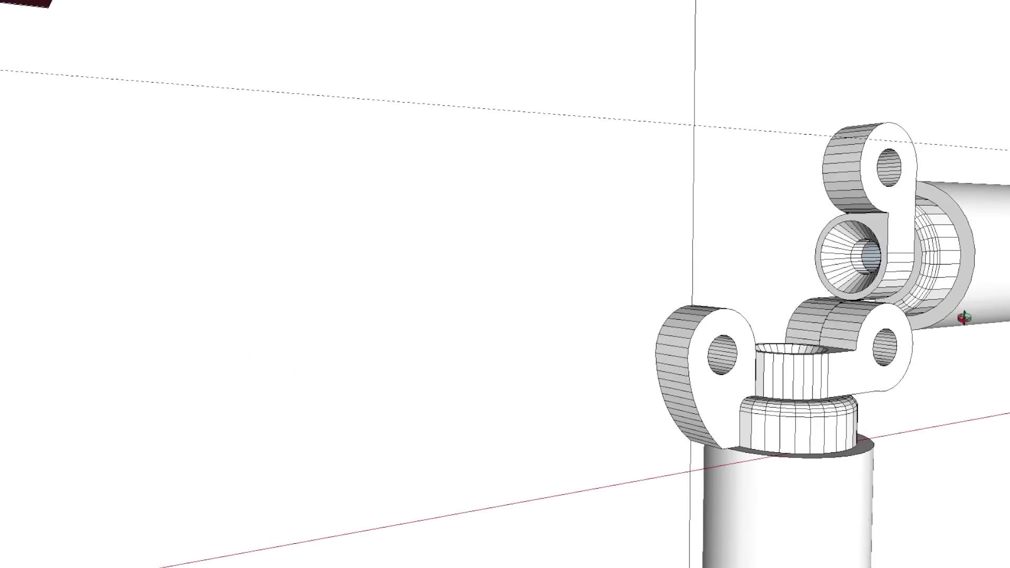
# Zoom in on the collared sleeve and two grey lugs atop the vertical pipe.
pyautogui.scroll(-3, 320, 241)
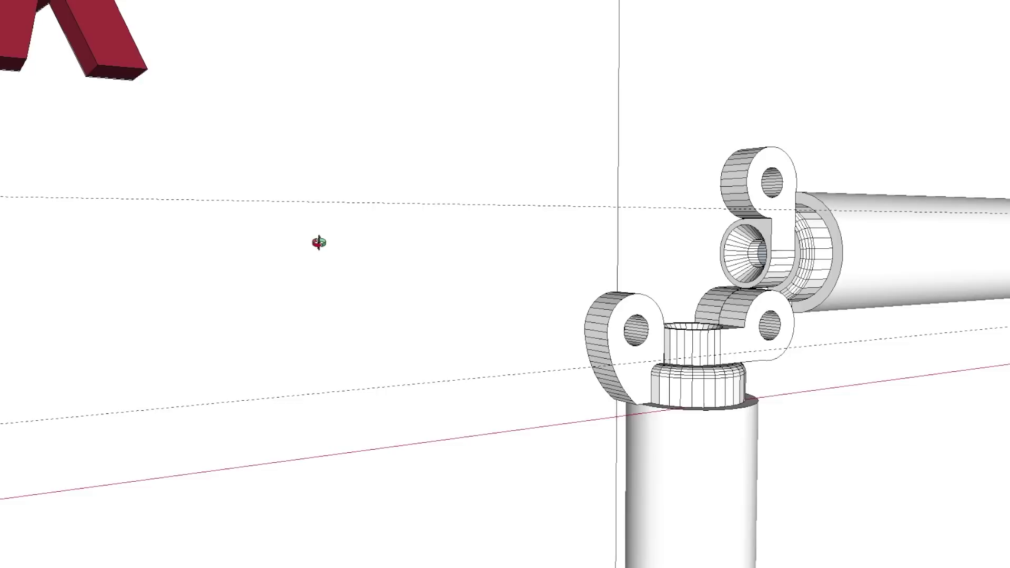
pyautogui.scroll(5, 714, 411)
pyautogui.scroll(-2, 700, 378)
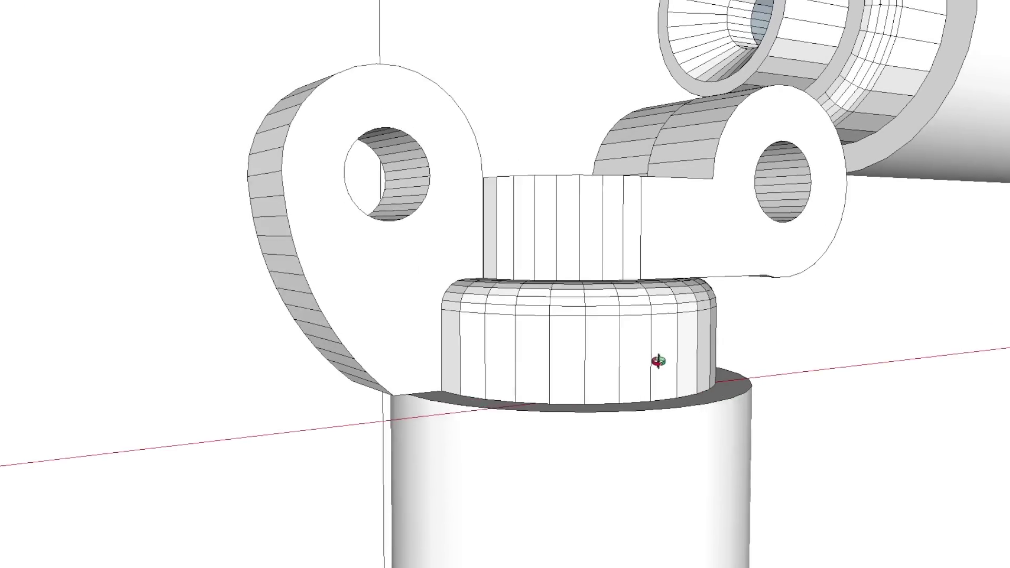